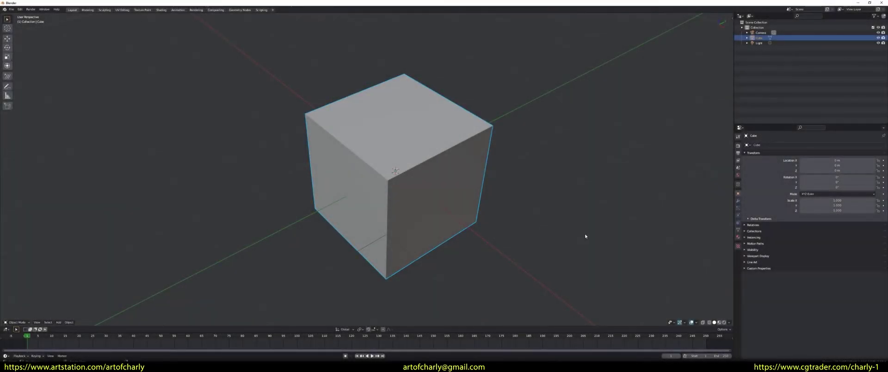
Delete the default cube, add a UV sphere, and put the sphere into Edit Mode.
middle_drag(585, 236, 494, 193)
key(Delete)
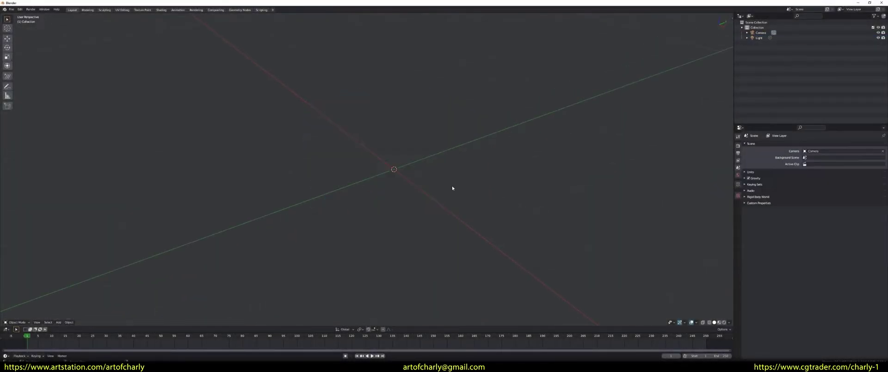
key(shift+a)
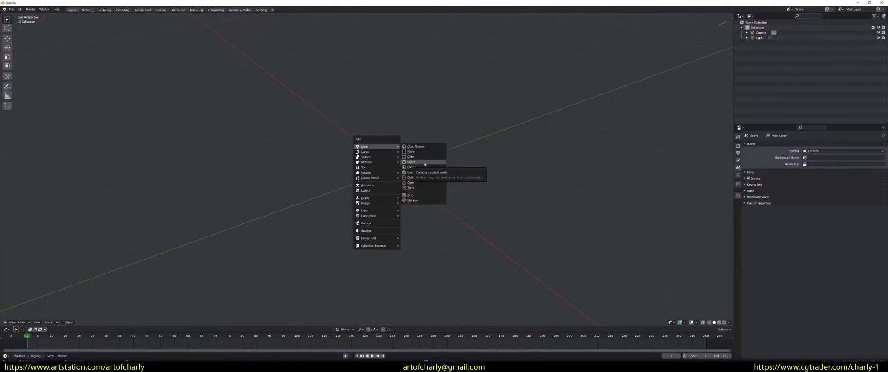
click(415, 167)
scroll(399, 163, up, 3)
key(Tab)
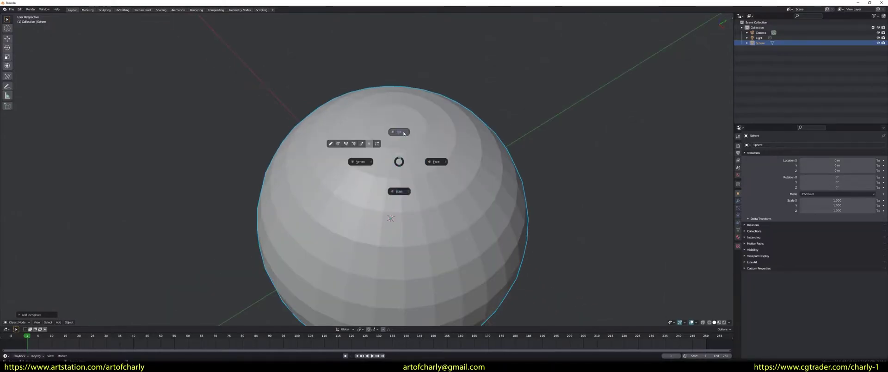
click(414, 188)
Select the face loop near the sphere's top pole and delete those faces.
scroll(415, 186, up, 2)
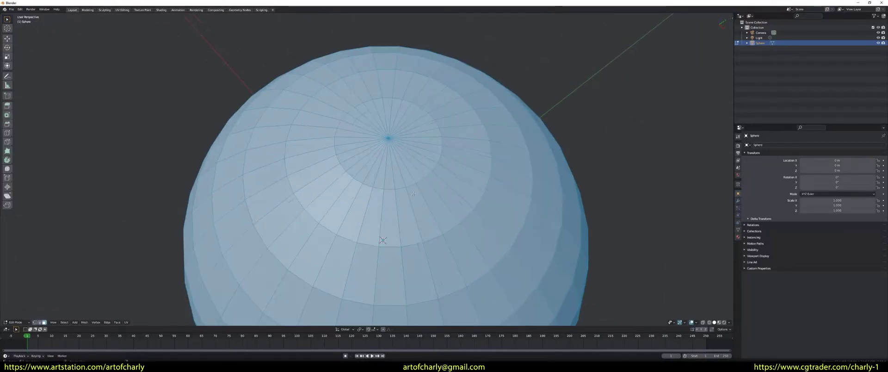
click(412, 198)
alt+click(433, 201)
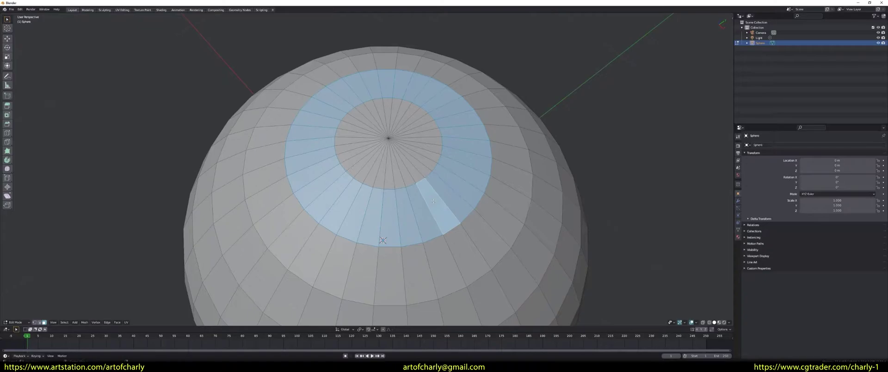
key(x)
click(433, 202)
Select the pole cap triangles, grow the selection over the whole cap, and delete it.
click(405, 178)
click(419, 174)
key(ctrl+KP_Add)
key(x)
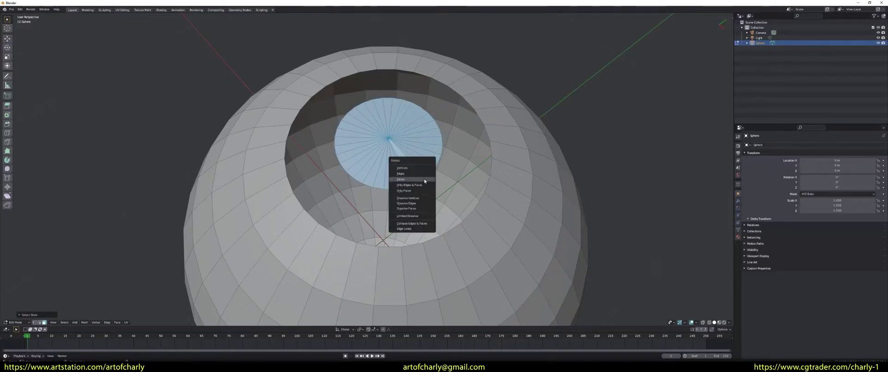
click(425, 180)
scroll(401, 183, down, 5)
mouse_move(402, 185)
middle_down()
mouse_move(435, 137)
mouse_move(405, 146)
middle_up()
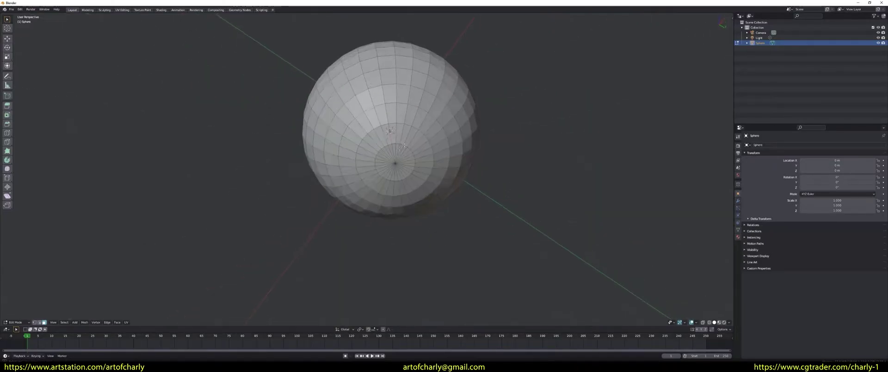
scroll(404, 146, up, 3)
Delete the next ring of faces bordering the hole.
click(411, 117)
alt+click(419, 121)
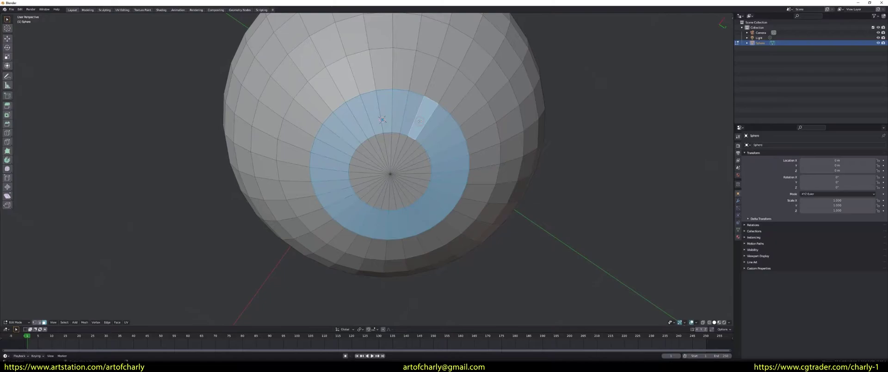
key(x)
click(413, 122)
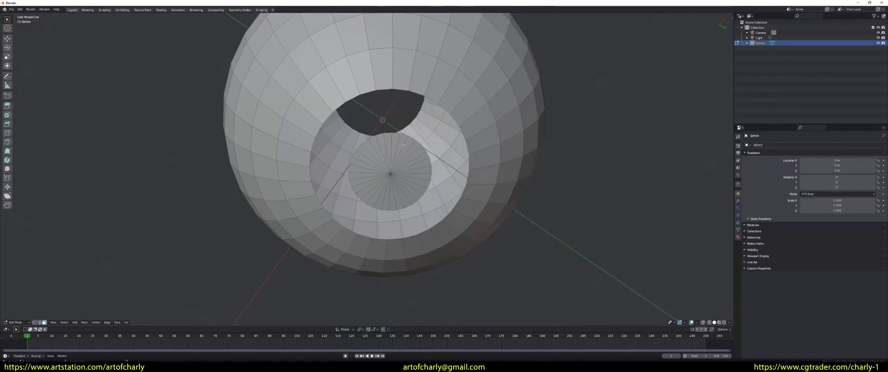
Grow the selection over the remaining cap faces and delete them.
key(ctrl+KP_Add)
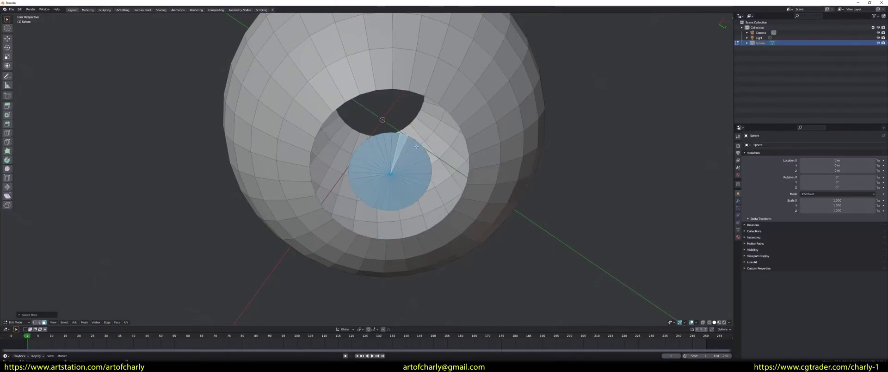
key(x)
click(416, 148)
middle_drag(416, 148, 390, 160)
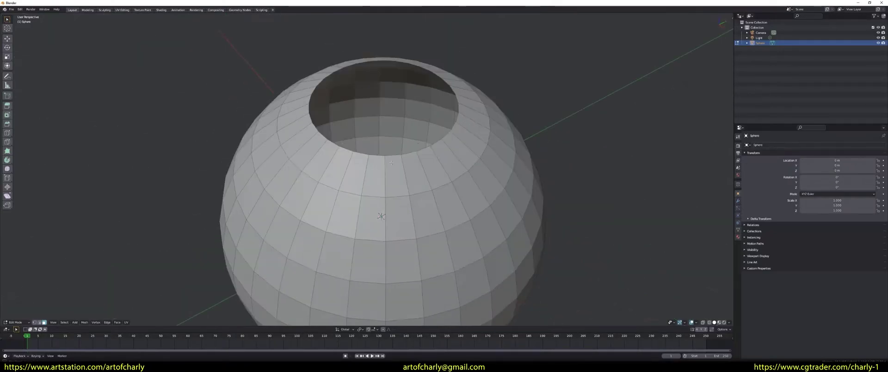
scroll(390, 160, down, 3)
scroll(391, 160, up, 4)
key(ctrl+Tab)
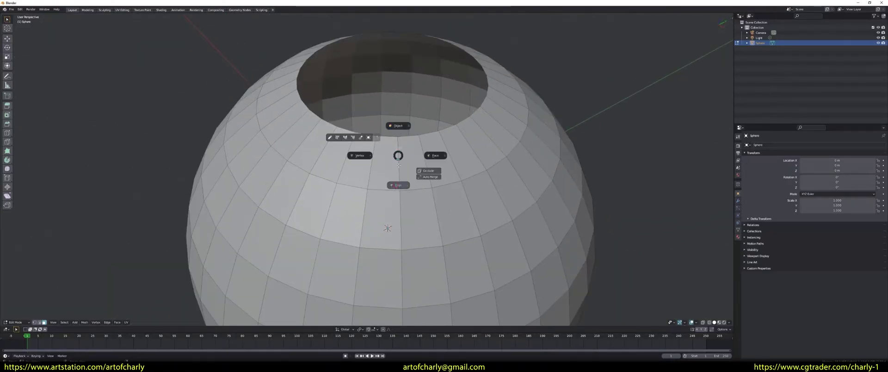
In edge select mode, select the opening's rim loop and mark it sharp.
click(399, 186)
middle_drag(398, 186, 404, 166)
alt+click(426, 165)
scroll(402, 83, down, 5)
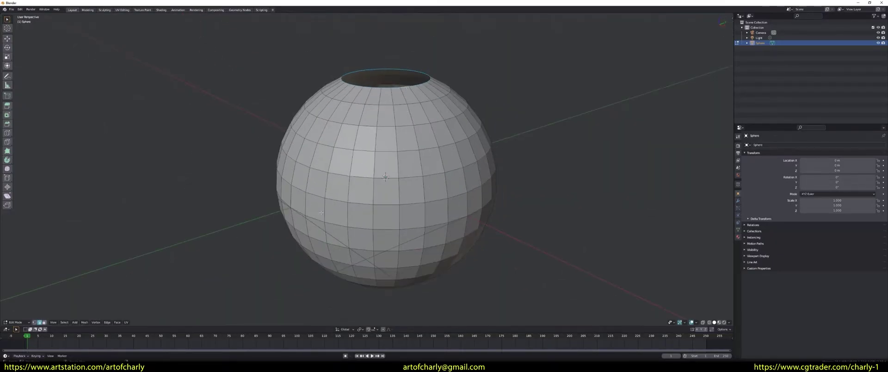
click(108, 322)
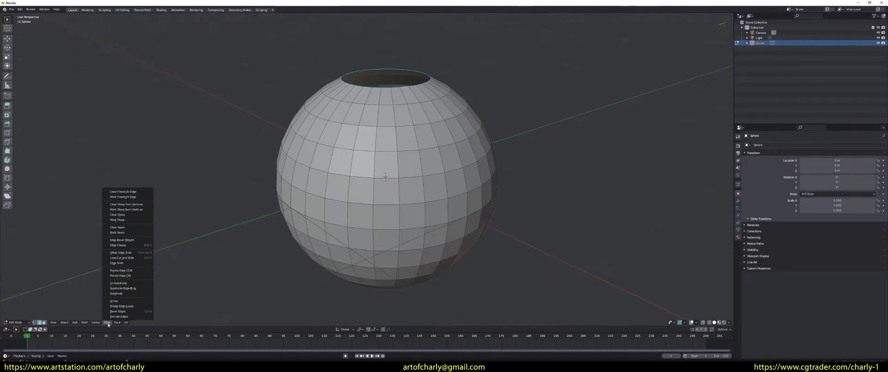
click(137, 220)
Return the sphere to Object Mode.
middle_drag(233, 227, 344, 154)
key(ctrl+Tab)
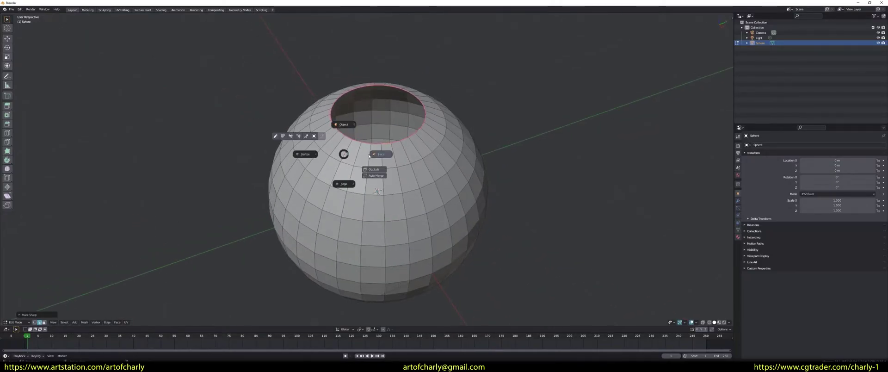
click(343, 124)
middle_drag(418, 133, 397, 138)
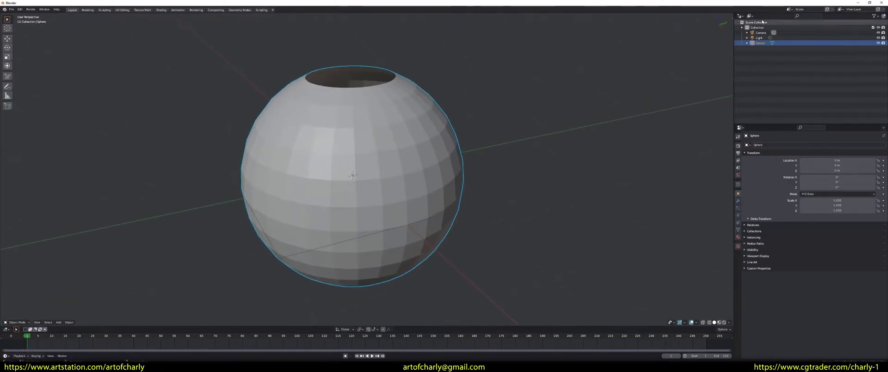
From the side panel's Hair Tool tab, run Curves from grid surface on the sphere.
key(n)
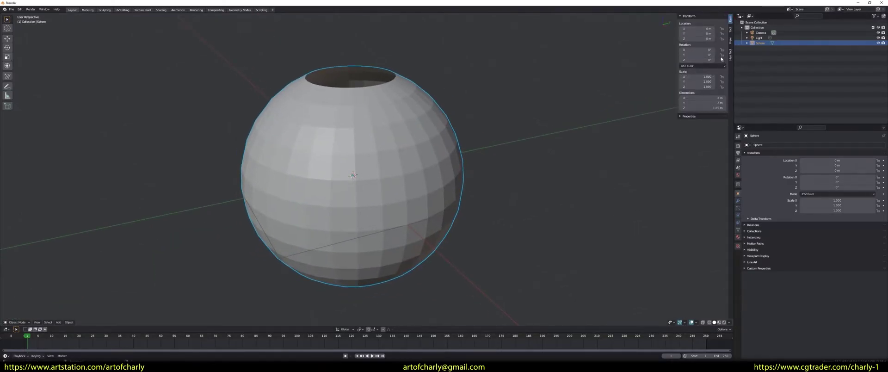
click(731, 55)
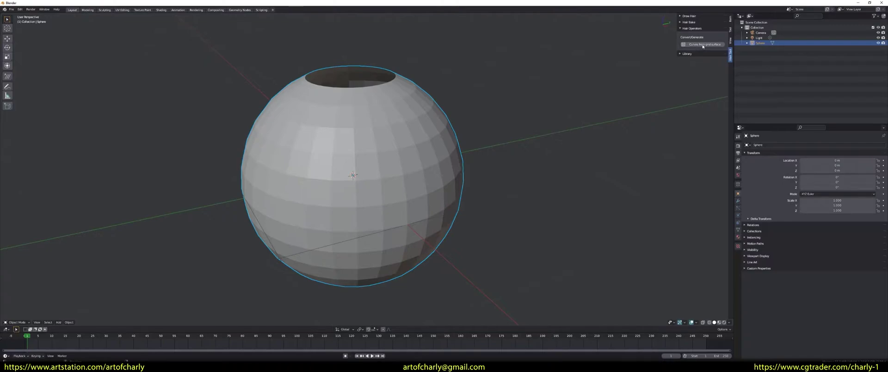
key(Escape)
click(697, 47)
middle_drag(416, 139, 444, 128)
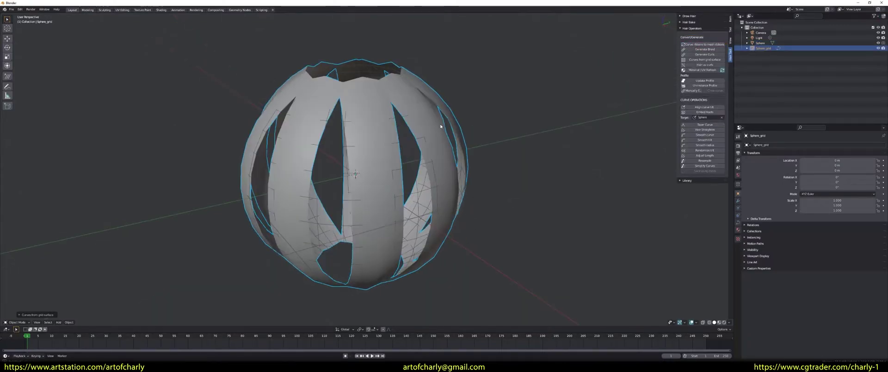
click(21, 315)
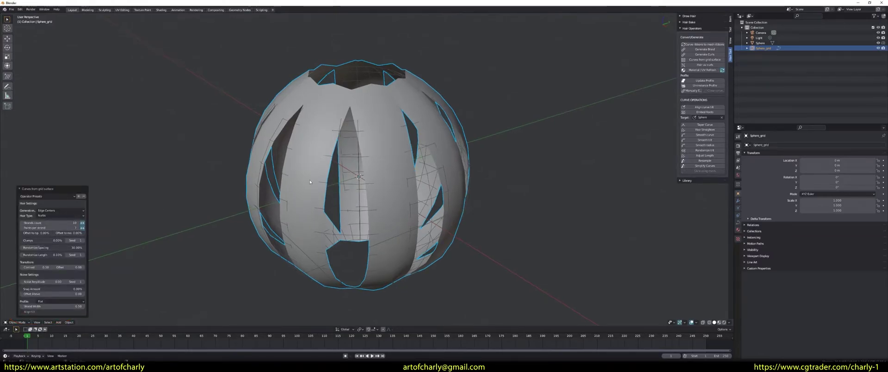
Switch to Material Preview and set the hair to 30 strands with 5 points per strand.
click(719, 322)
mouse_move(451, 208)
middle_down()
mouse_move(406, 214)
mouse_move(468, 220)
mouse_move(472, 162)
mouse_move(479, 215)
mouse_move(295, 257)
middle_up()
drag(51, 222, 69, 222)
mouse_move(243, 257)
middle_down()
mouse_move(235, 242)
mouse_move(218, 245)
middle_up()
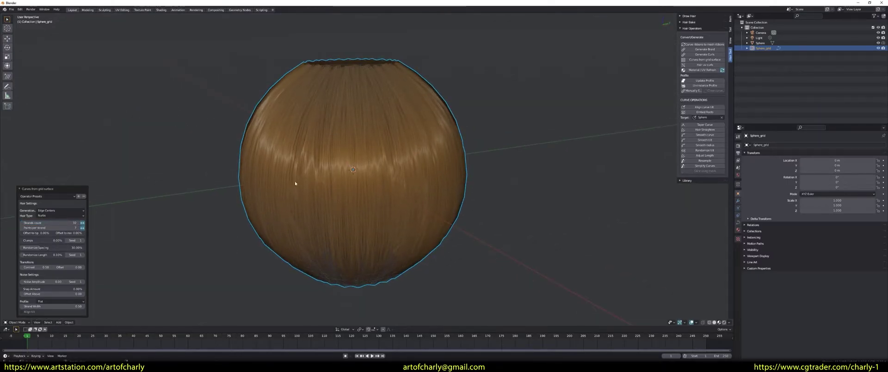
drag(60, 221, 46, 223)
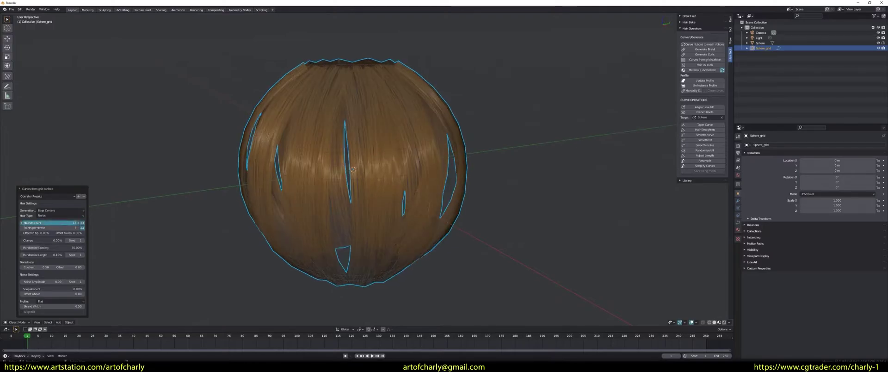
middle_drag(226, 194, 246, 206)
drag(56, 222, 63, 222)
middle_drag(203, 222, 185, 223)
mouse_move(55, 228)
mouse_down()
mouse_move(44, 227)
mouse_move(65, 227)
mouse_up()
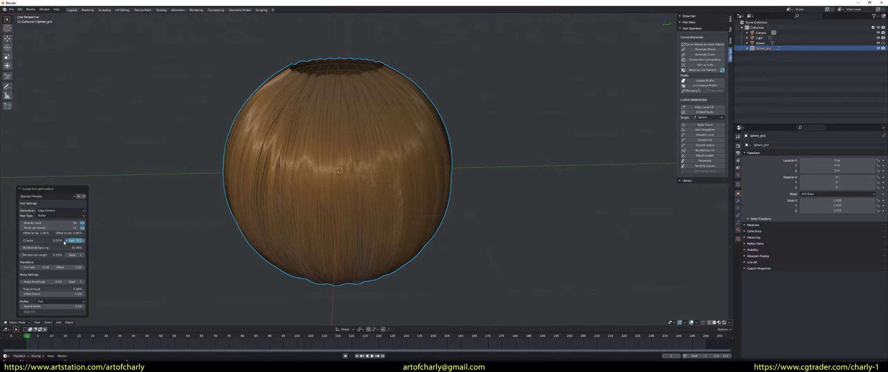
mouse_move(326, 218)
middle_down()
mouse_move(326, 244)
mouse_move(340, 254)
middle_up()
Enter hair editing and generate a braid from the sphere's hair strands.
click(329, 246)
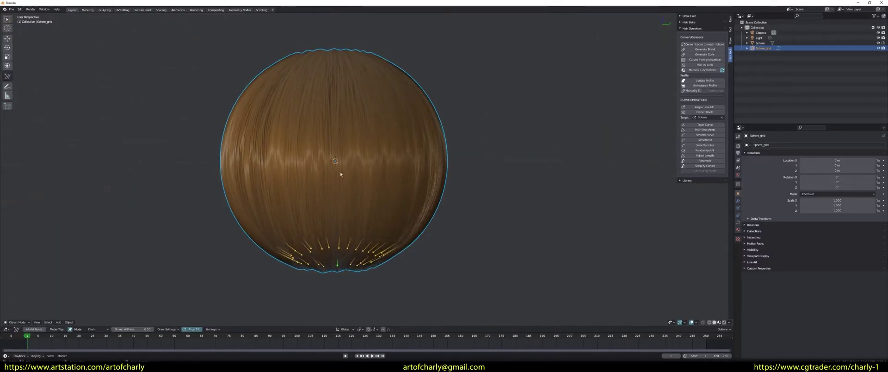
click(705, 49)
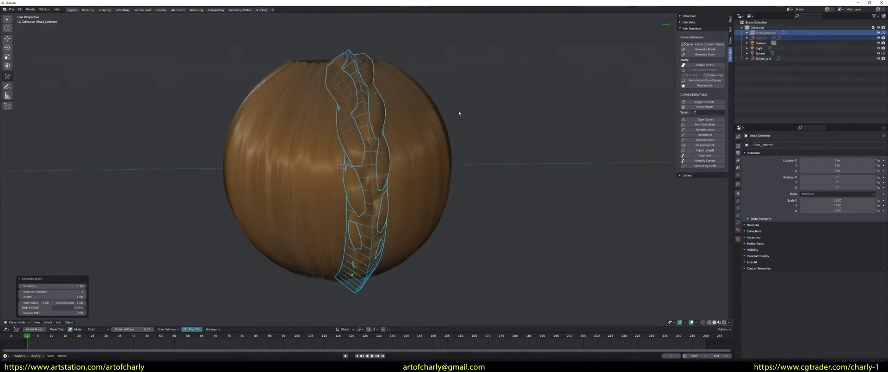
middle_drag(459, 113, 471, 123)
middle_drag(432, 185, 420, 178)
scroll(337, 144, up, 5)
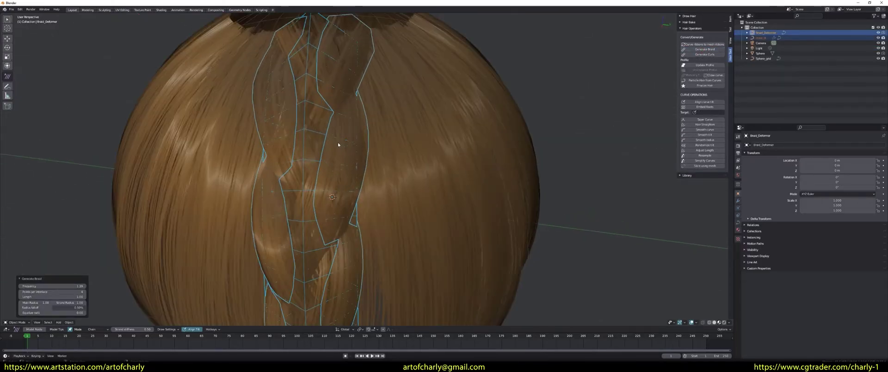
middle_drag(340, 142, 356, 112)
scroll(356, 113, down, 4)
scroll(365, 139, up, 3)
mouse_move(366, 138)
middle_down()
mouse_move(381, 171)
mouse_move(344, 176)
middle_up()
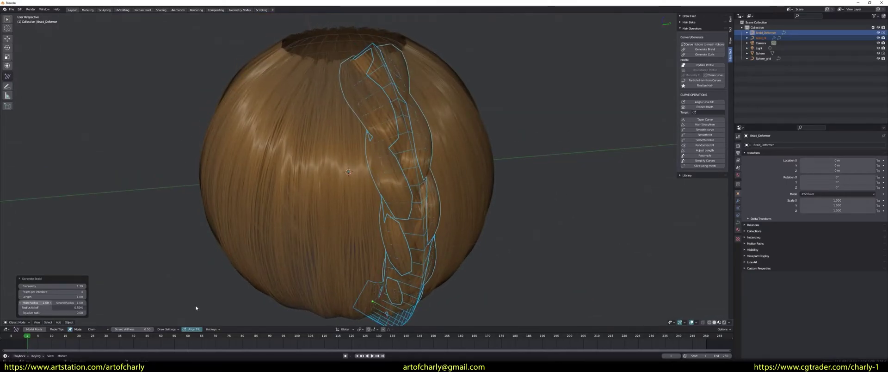
Switch to Solid shading and raise the braid Frequency from 1.39 to 1.83.
click(714, 322)
mouse_move(503, 228)
middle_down()
mouse_move(496, 234)
mouse_move(502, 228)
middle_up()
drag(48, 286, 107, 291)
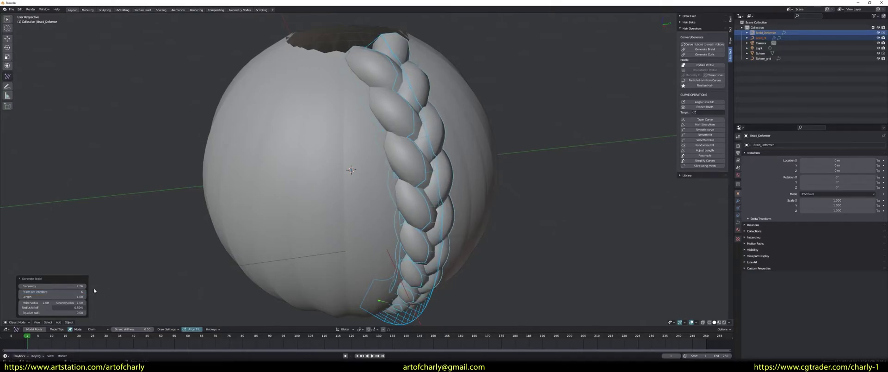
Keep braid Length and Strand Radius at 1.00 and set Equalize radii to 0.38.
drag(53, 296, 37, 296)
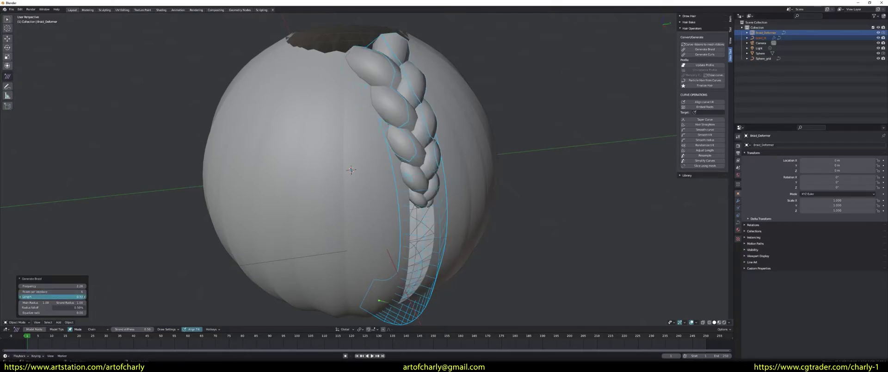
mouse_move(37, 297)
mouse_down()
mouse_move(57, 296)
mouse_move(25, 302)
mouse_move(60, 302)
mouse_up()
key(Escape)
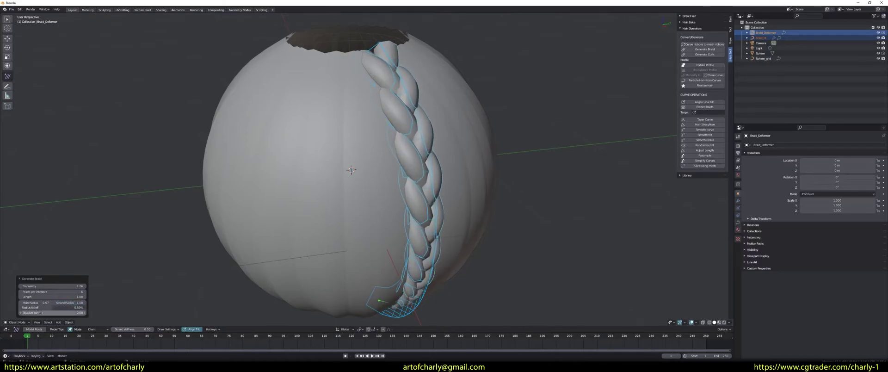
drag(44, 313, 153, 310)
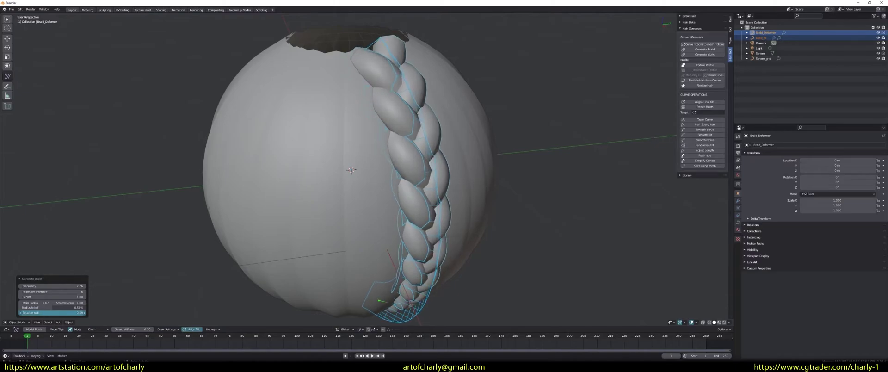
Return to Material Preview shading to see the brown hair texture.
middle_drag(265, 229, 298, 246)
middle_drag(383, 160, 391, 164)
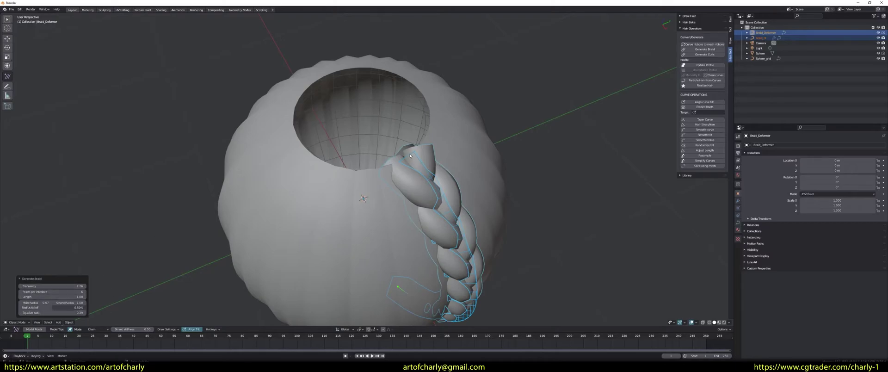
mouse_move(435, 146)
middle_down()
mouse_move(418, 142)
mouse_move(469, 113)
mouse_move(532, 96)
middle_up()
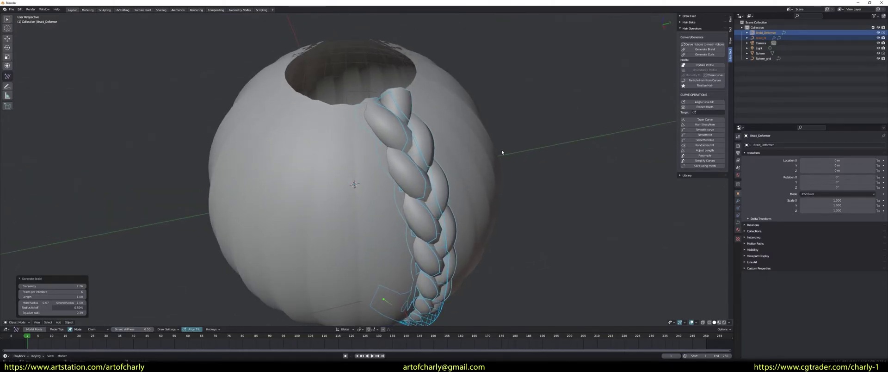
click(722, 323)
mouse_move(495, 230)
middle_down()
mouse_move(454, 169)
mouse_move(481, 174)
mouse_move(468, 170)
mouse_move(448, 215)
middle_up()
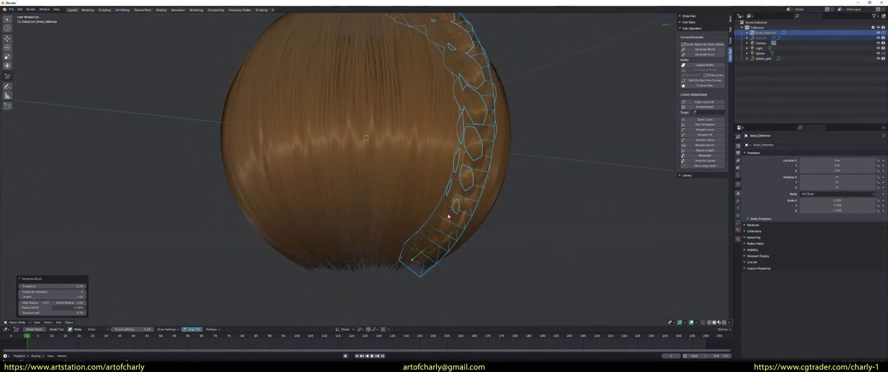
Drag the braid deformer's end outward until the braid is a straight tube leaving the sphere.
click(421, 253)
mouse_move(497, 171)
middle_down()
mouse_move(502, 229)
mouse_move(546, 124)
mouse_move(531, 140)
mouse_move(517, 131)
mouse_move(532, 131)
mouse_move(412, 163)
mouse_move(355, 134)
mouse_move(449, 148)
middle_up()
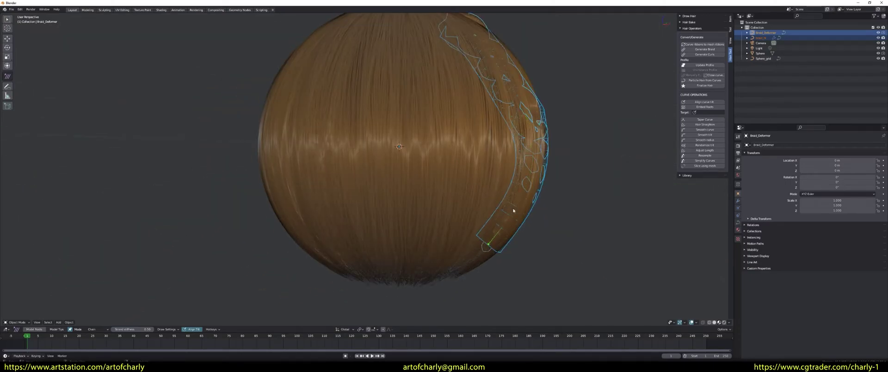
mouse_move(513, 211)
mouse_down()
mouse_move(626, 206)
mouse_move(681, 263)
mouse_up()
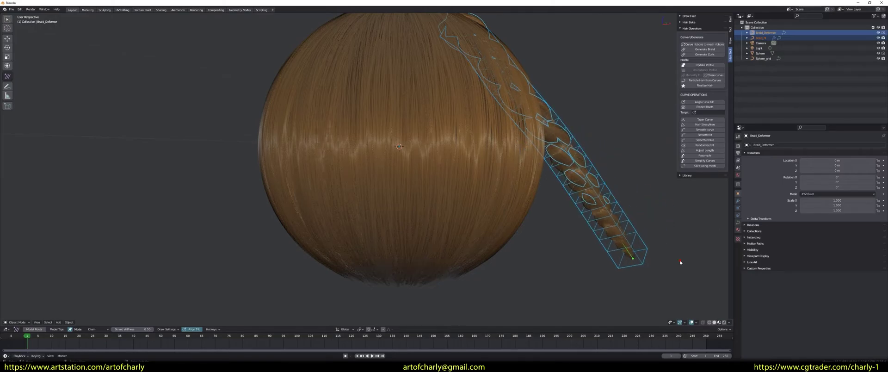
scroll(631, 232, down, 3)
mouse_move(620, 224)
middle_down()
mouse_move(524, 219)
mouse_move(532, 217)
middle_up()
drag(532, 218, 534, 36)
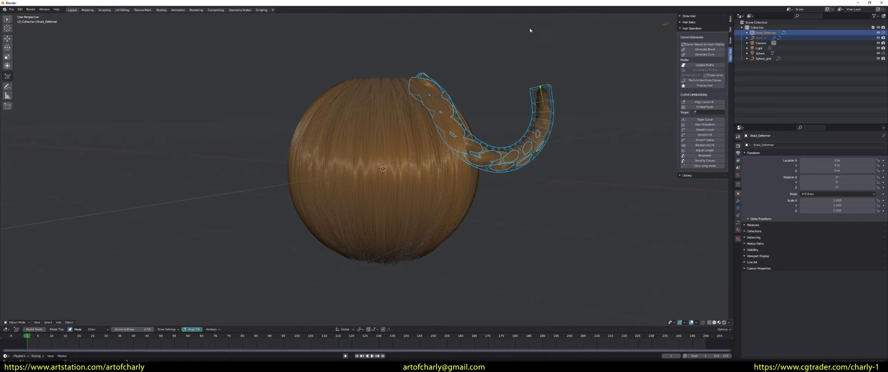
middle_drag(495, 84, 439, 127)
mouse_move(439, 127)
mouse_down()
mouse_move(628, 74)
mouse_move(563, 78)
mouse_move(584, 163)
mouse_up()
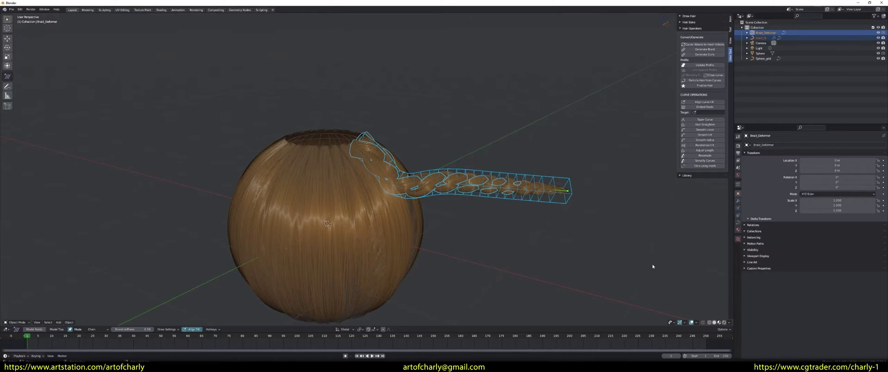
Select Sphere_grid, then reselect the braid deformer.
click(339, 221)
mouse_move(503, 248)
middle_down()
mouse_move(499, 272)
mouse_move(487, 230)
mouse_move(459, 221)
middle_up()
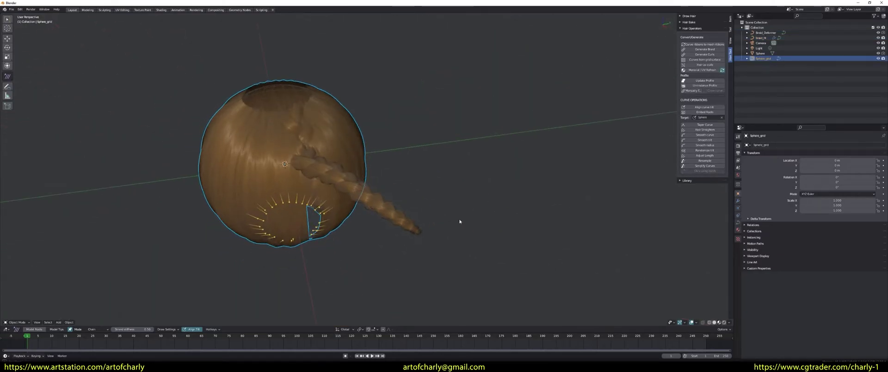
scroll(444, 233, up, 3)
click(422, 246)
middle_drag(422, 245, 471, 219)
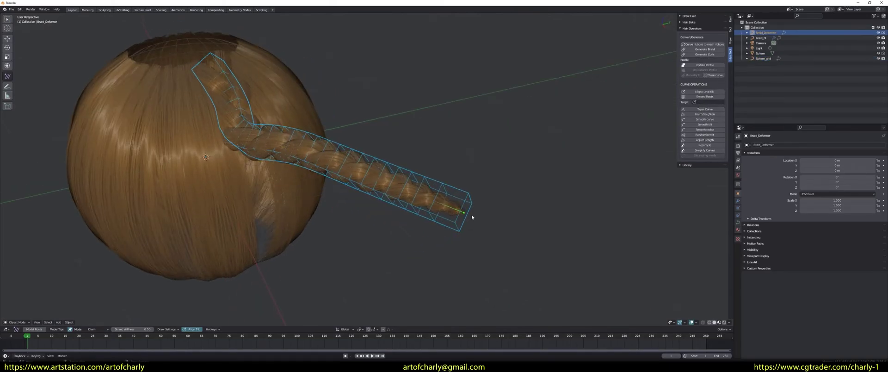
scroll(471, 219, up, 1)
key(ctrl+Tab)
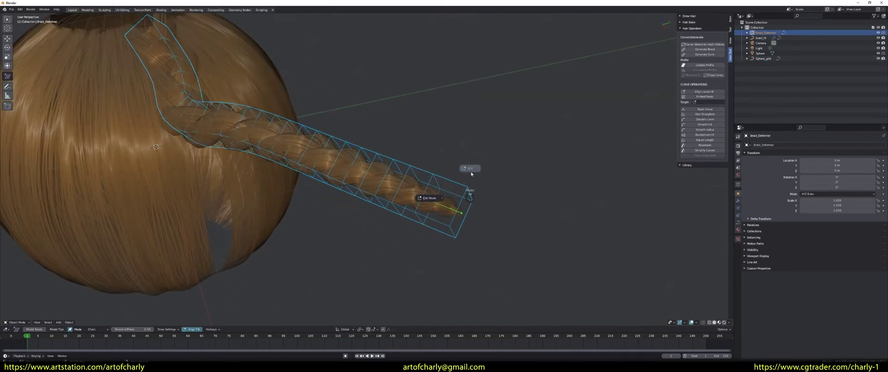
Edit the braid curve and move its end point farther out from the sphere.
click(471, 174)
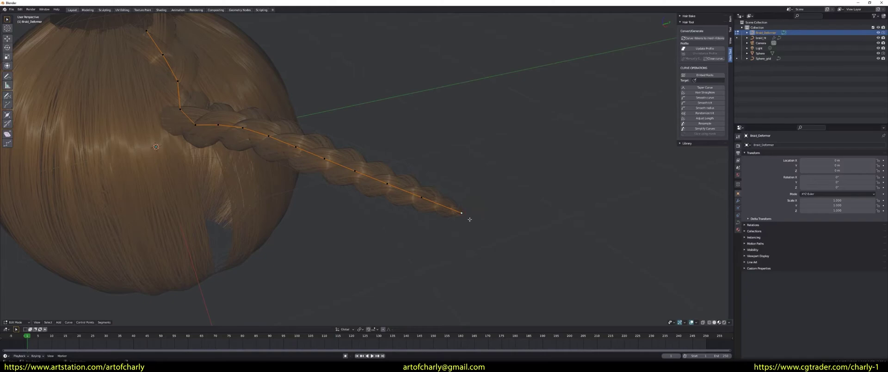
middle_drag(469, 219, 468, 216)
key(g)
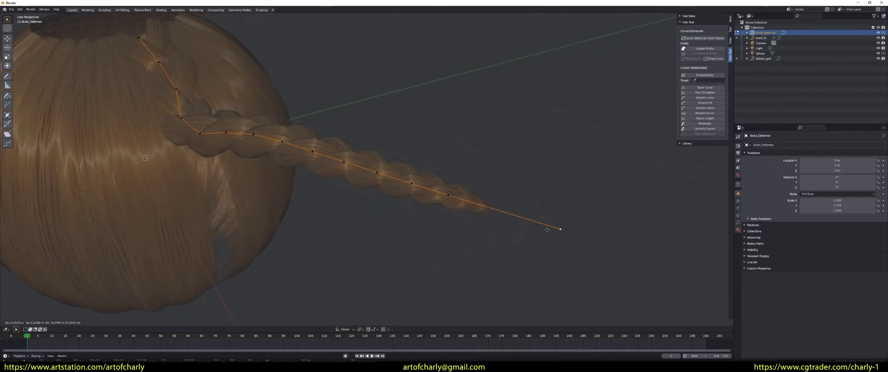
click(579, 238)
mouse_move(549, 214)
middle_down()
mouse_move(507, 191)
mouse_move(410, 190)
middle_up()
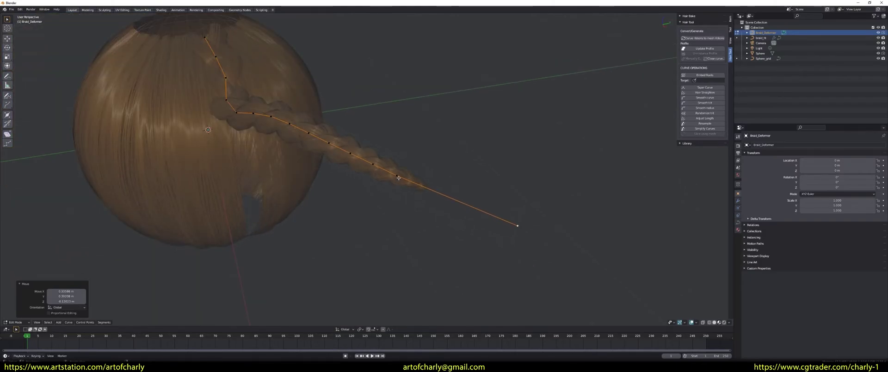
Move a middle control point and the end points so the curve bends downward.
click(397, 176)
key(g)
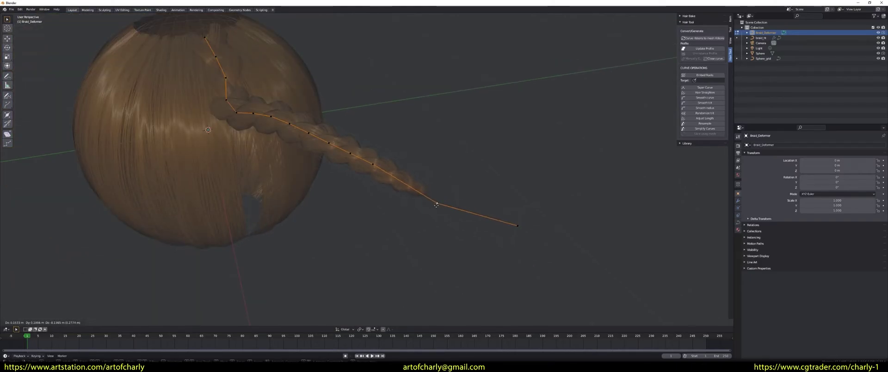
click(436, 214)
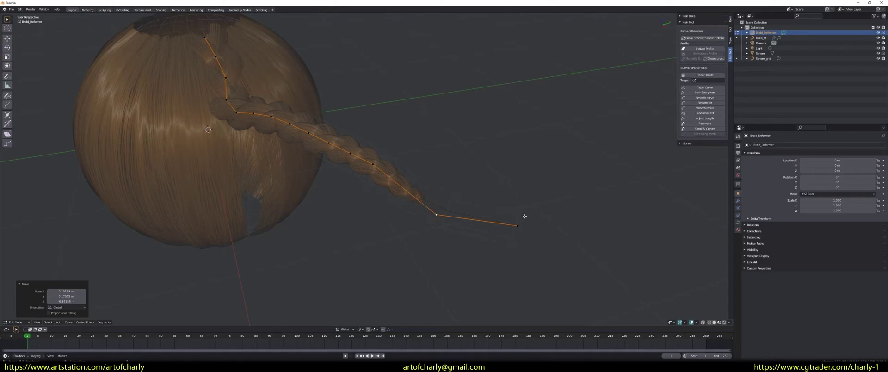
click(517, 226)
drag(517, 225, 638, 235)
Select braid_ht and run Update Braid so the plait follows the edited curve.
click(704, 49)
click(705, 49)
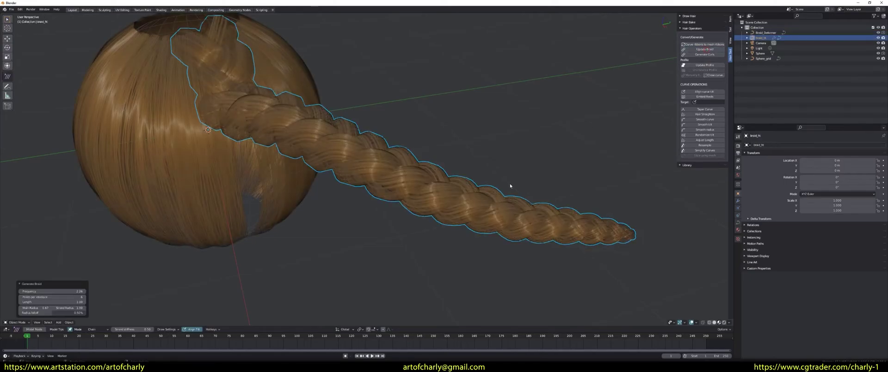
scroll(358, 158, down, 5)
mouse_move(573, 206)
middle_down()
mouse_move(468, 181)
mouse_move(451, 200)
mouse_move(449, 180)
mouse_move(462, 213)
mouse_move(402, 188)
mouse_move(388, 167)
mouse_move(412, 134)
mouse_move(323, 143)
mouse_move(416, 155)
mouse_move(431, 169)
middle_up()
Orbit and zoom around the sphere to inspect the long, tapering braid from several sides.
scroll(449, 178, up, 3)
scroll(423, 184, up, 2)
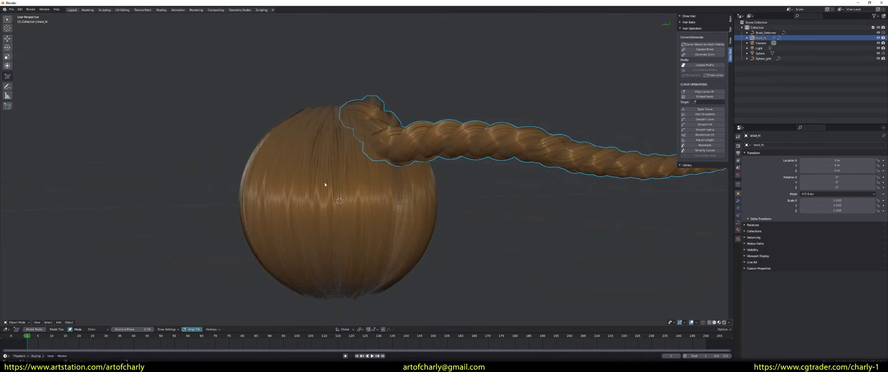
mouse_move(453, 262)
middle_down()
mouse_move(368, 218)
mouse_move(397, 218)
mouse_move(402, 254)
mouse_move(407, 234)
mouse_move(364, 228)
mouse_move(398, 230)
mouse_move(444, 188)
mouse_move(424, 221)
mouse_move(431, 158)
middle_up()
scroll(432, 158, up, 3)
scroll(390, 192, up, 3)
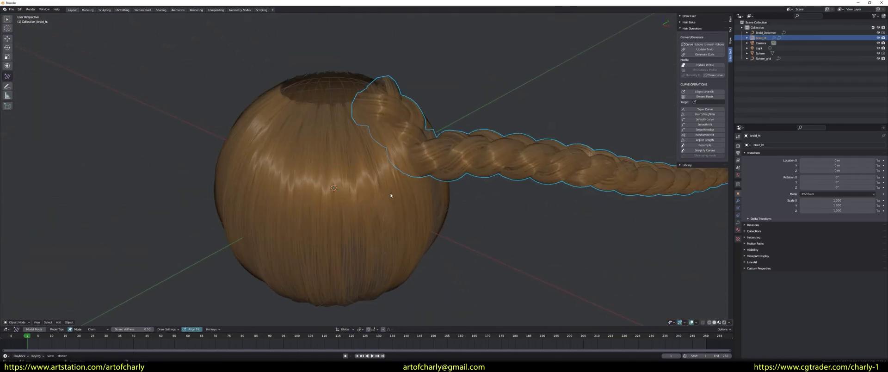
middle_drag(415, 200, 399, 168)
mouse_move(369, 143)
middle_down()
mouse_move(357, 156)
mouse_move(458, 159)
middle_up()
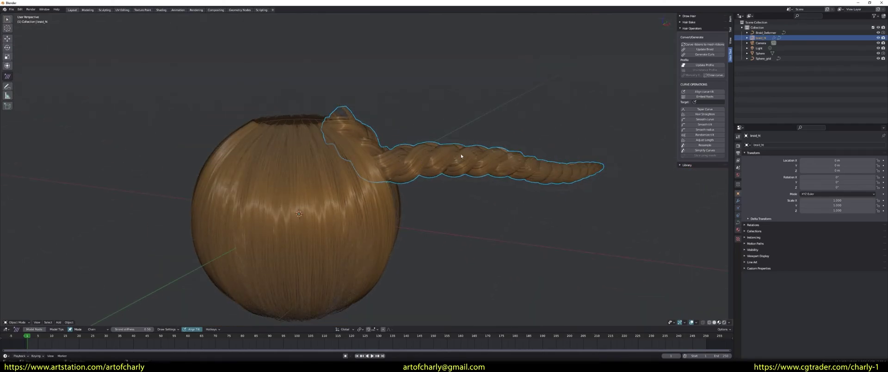